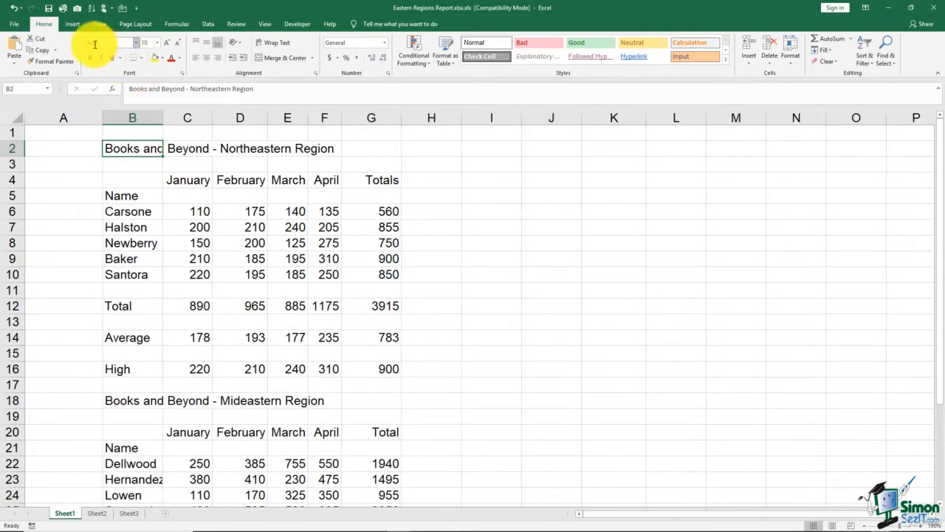
- Apply the Algerian font to the Books and Beyond - Northeastern Region title in B2
click(136, 47)
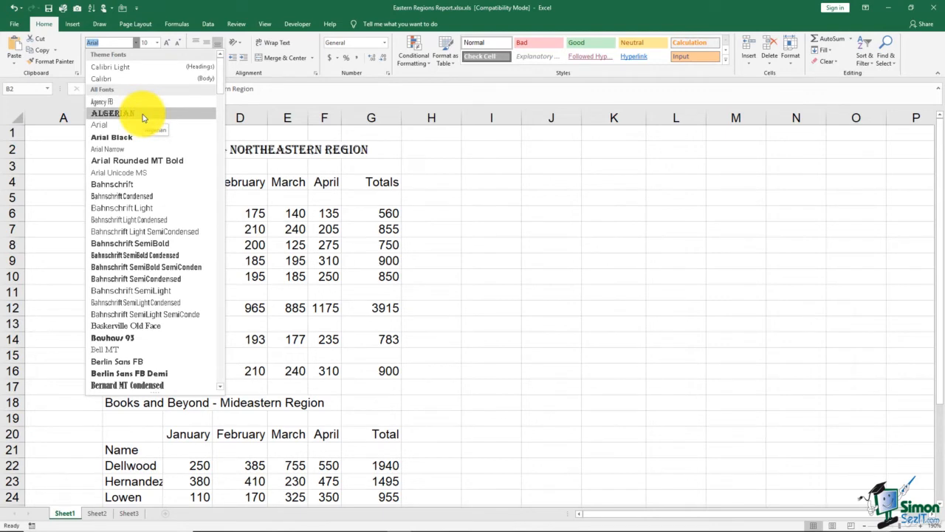
click(144, 119)
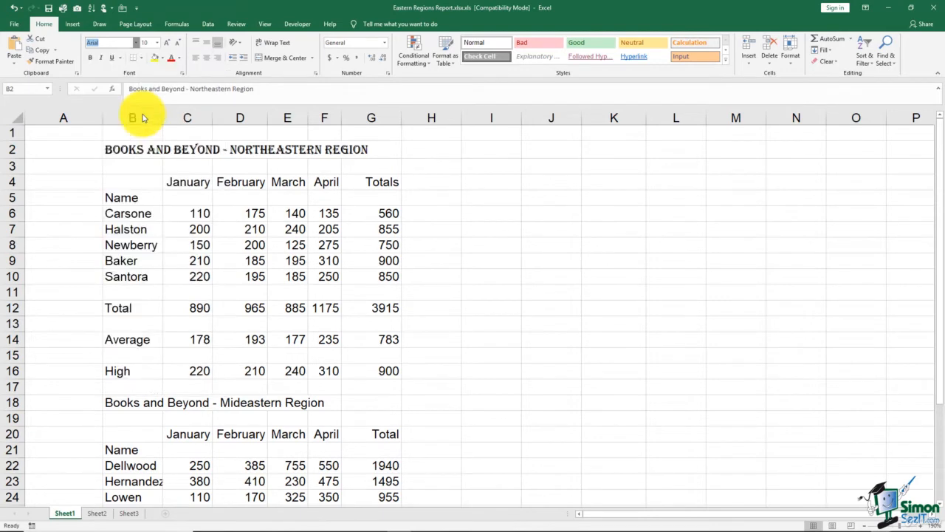
click(136, 46)
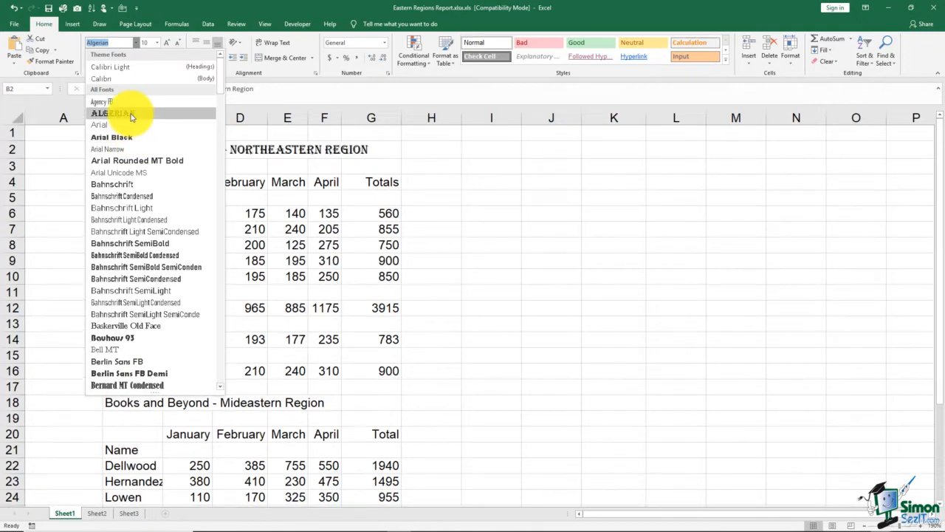
click(132, 117)
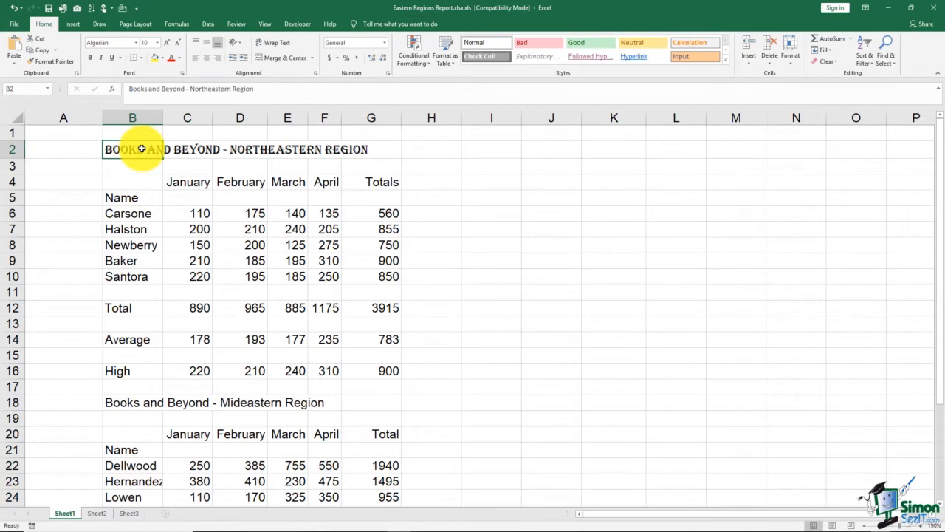
- Enter 15 pt for the title, then use Increase/Decrease Font Size to finish at 16 pt
click(157, 48)
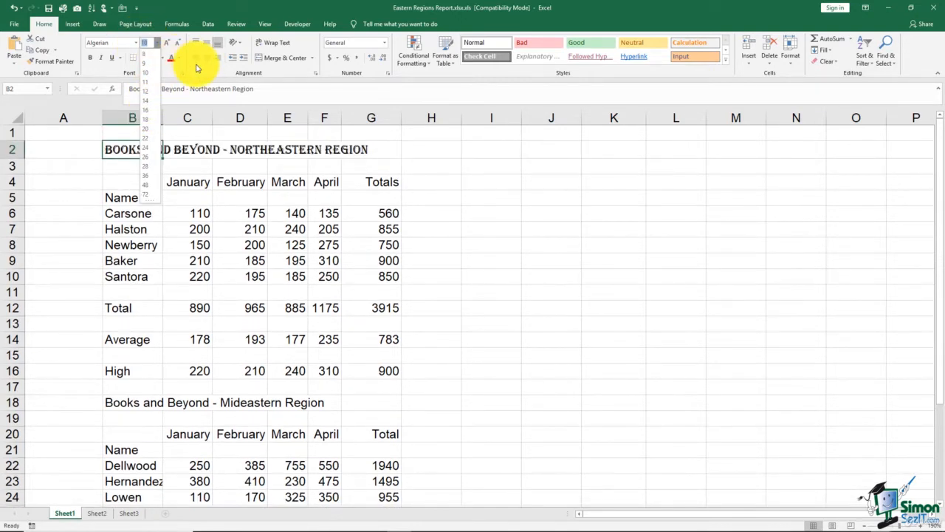
text(15)
key(Return)
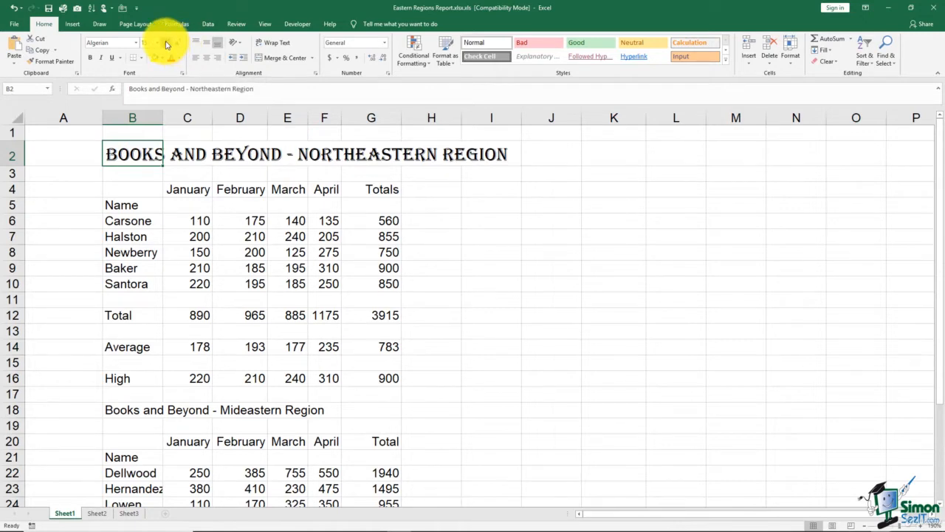
click(166, 44)
click(166, 44)
click(166, 44)
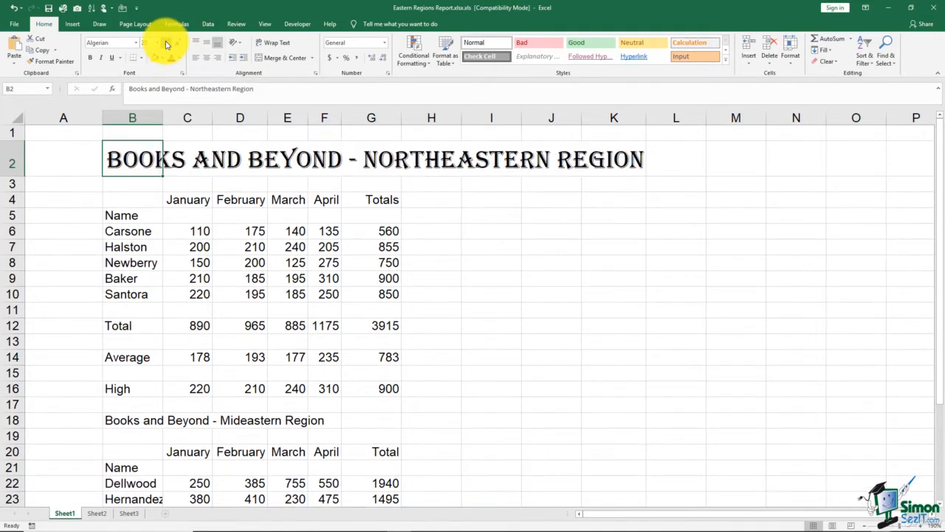
click(166, 43)
click(177, 47)
click(177, 48)
click(177, 47)
click(177, 47)
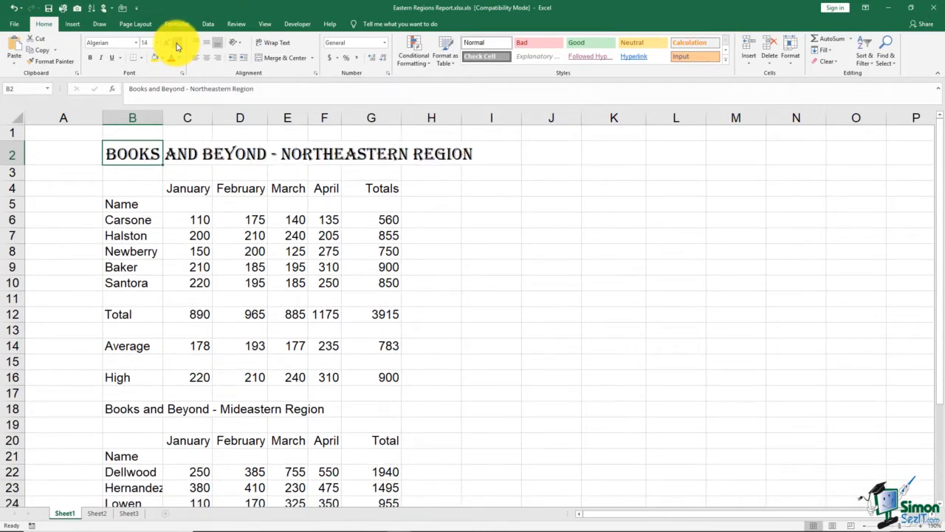
click(166, 43)
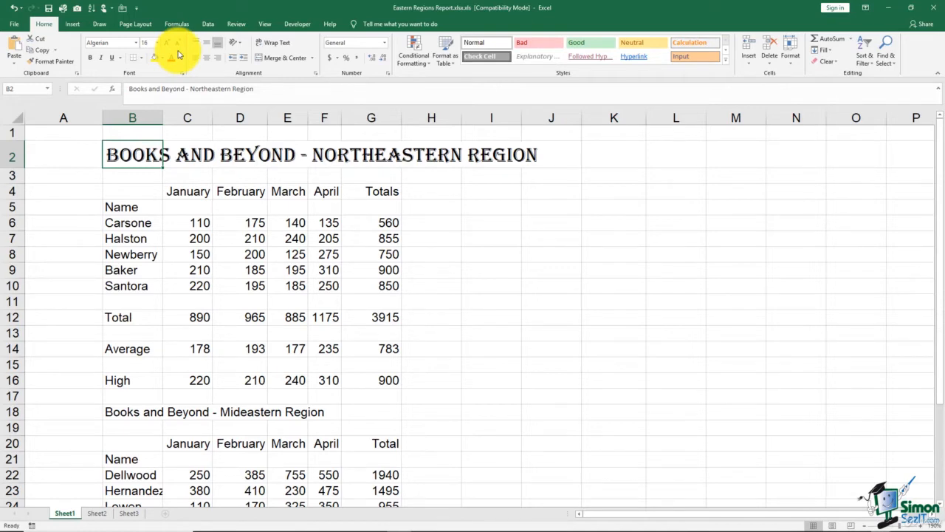
- Bold the title, trying italic and underline but removing both again
click(91, 62)
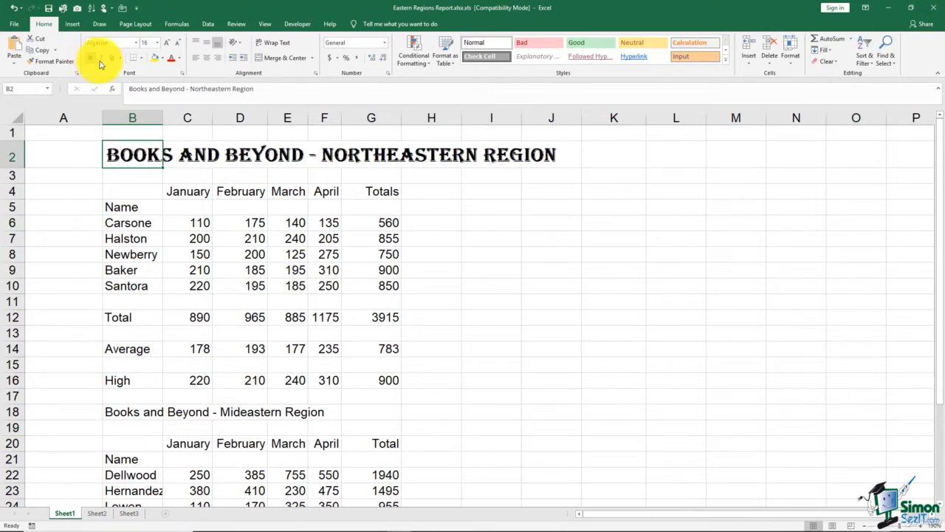
click(103, 60)
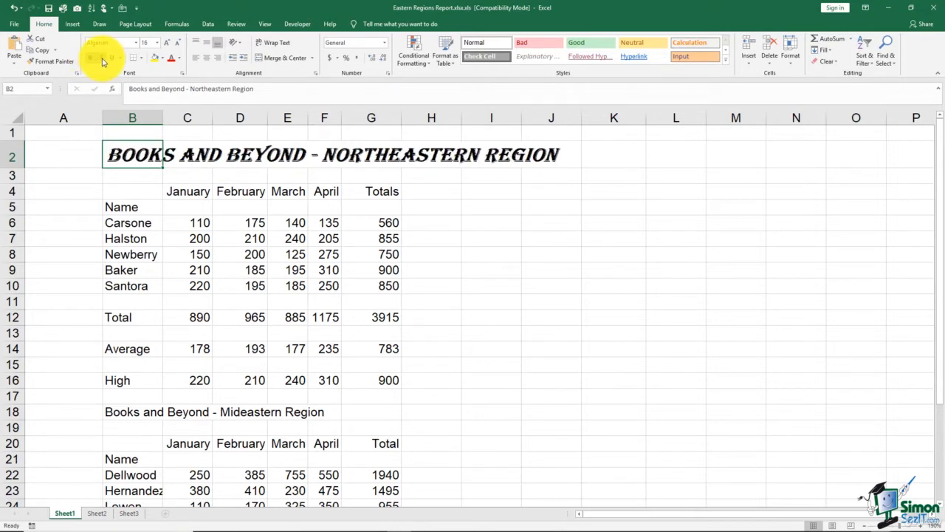
click(103, 60)
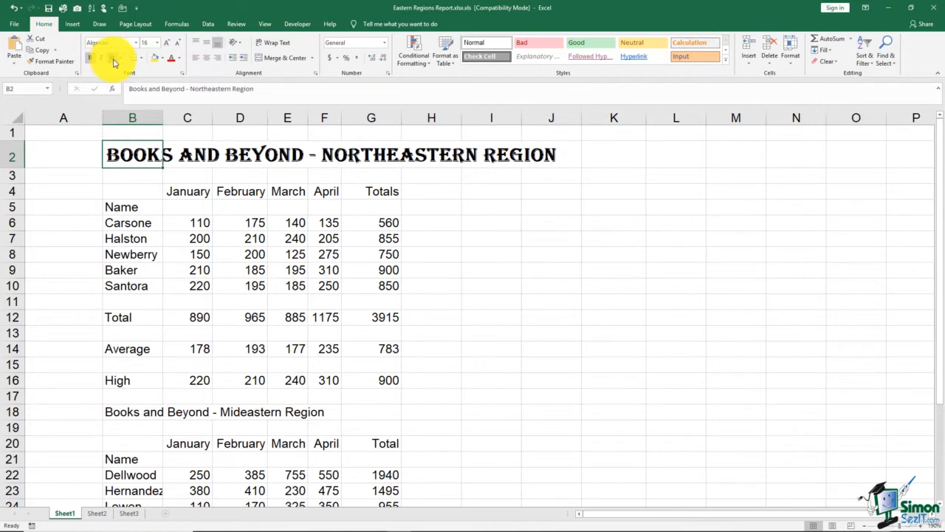
click(114, 63)
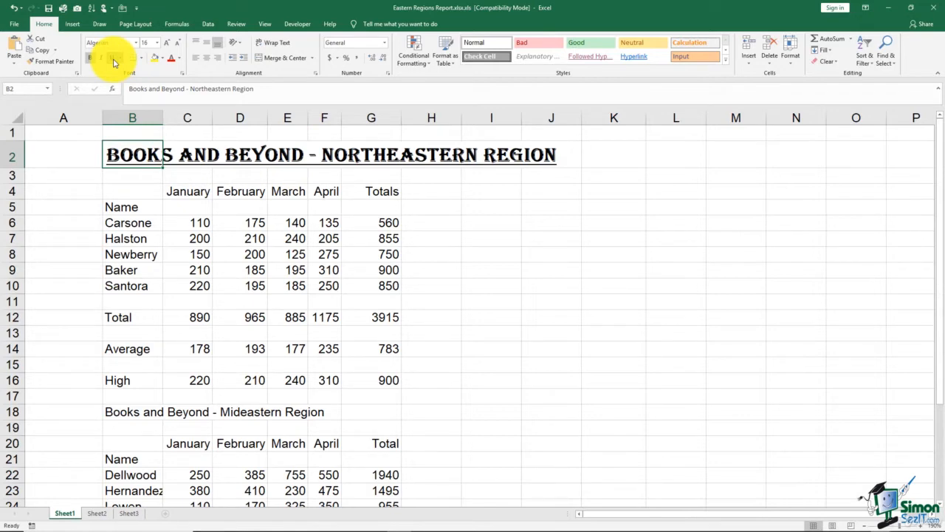
click(121, 59)
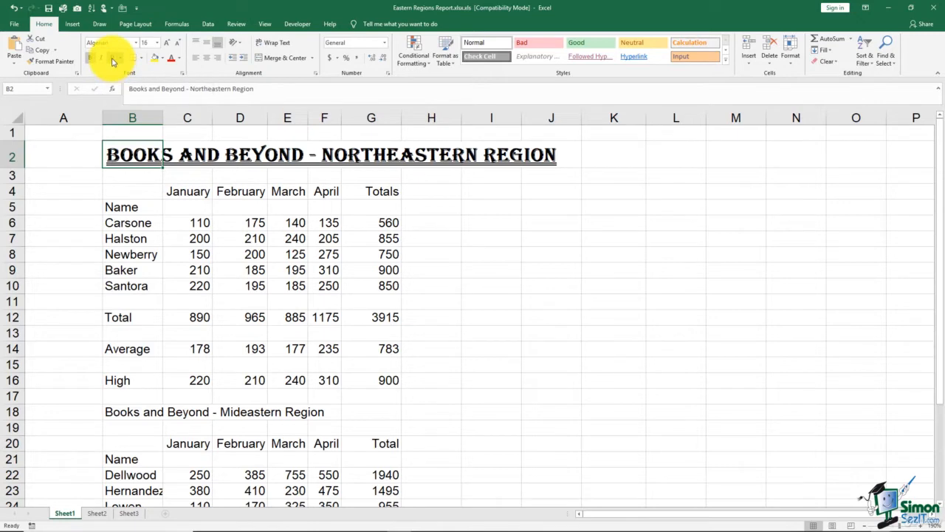
click(113, 59)
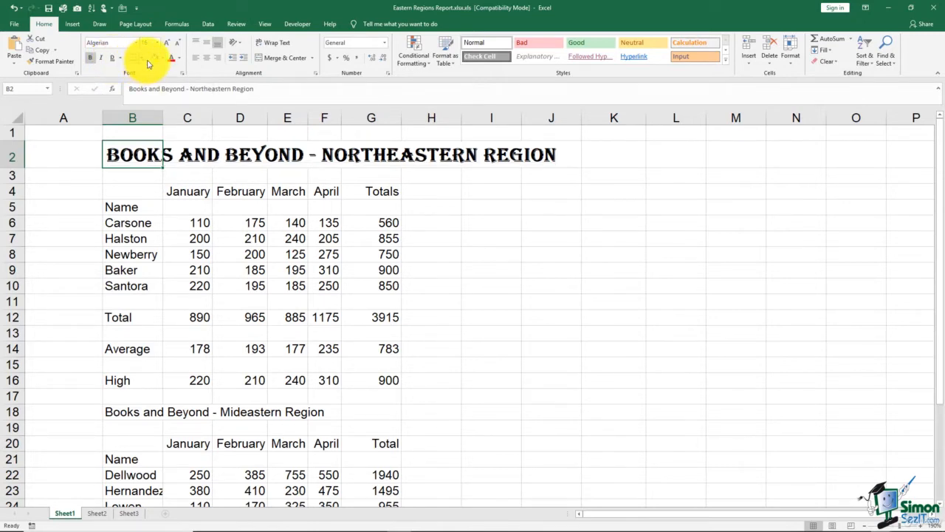
click(180, 59)
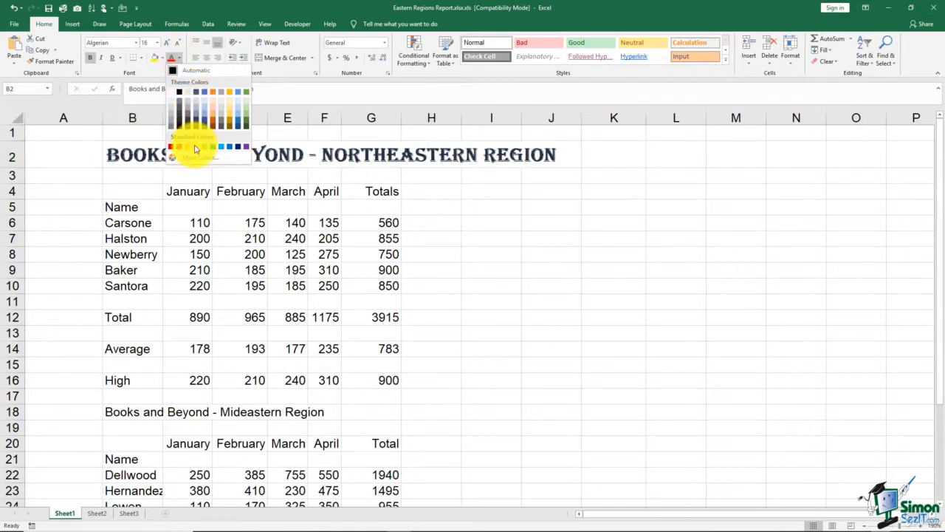
- Apply dark blue to the title, then browse More Colors' standard swatches for a brighter blue
click(238, 146)
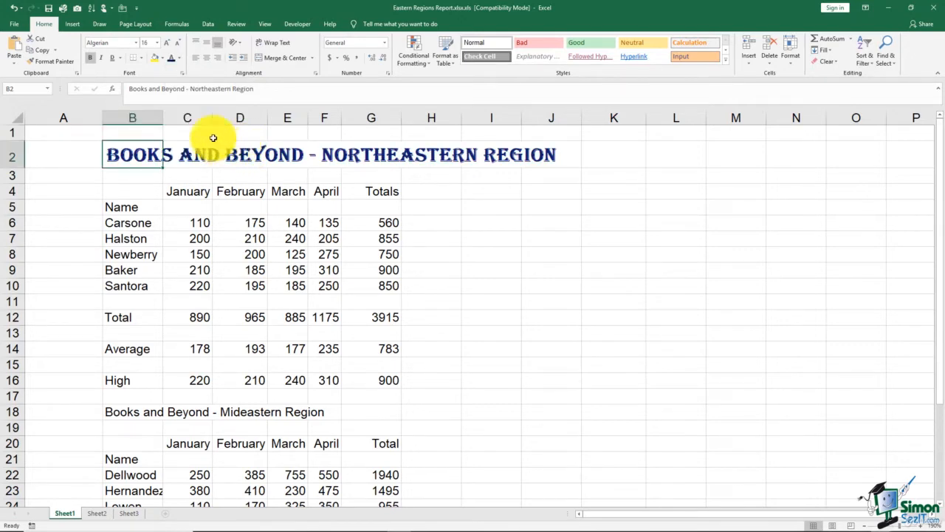
click(179, 58)
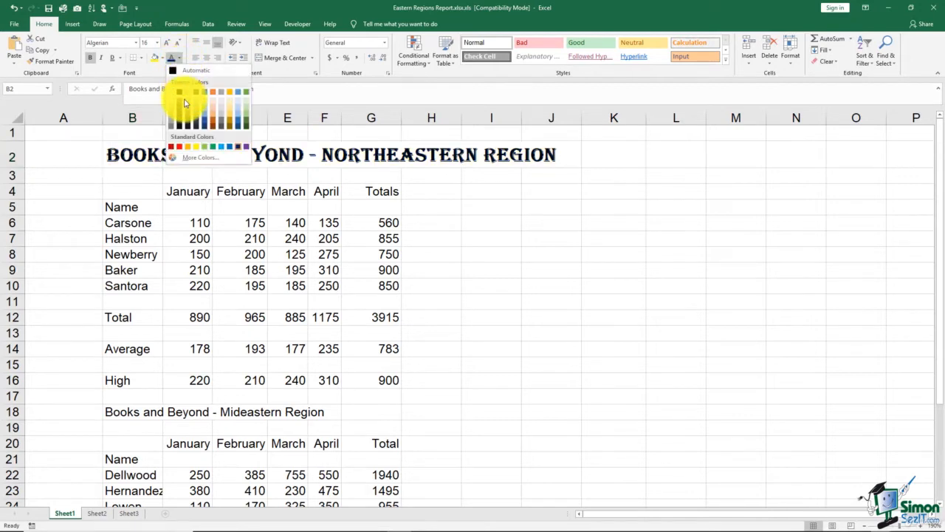
click(196, 161)
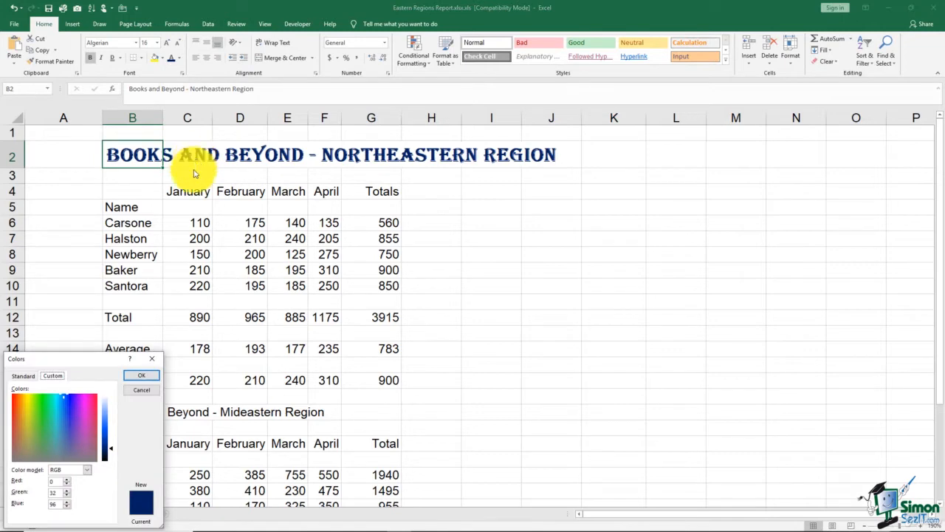
drag(111, 359, 245, 114)
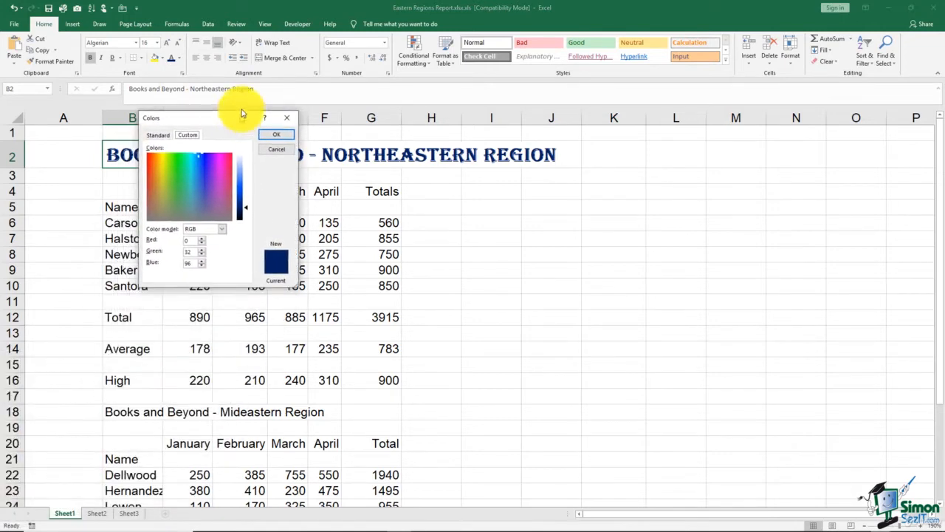
click(160, 129)
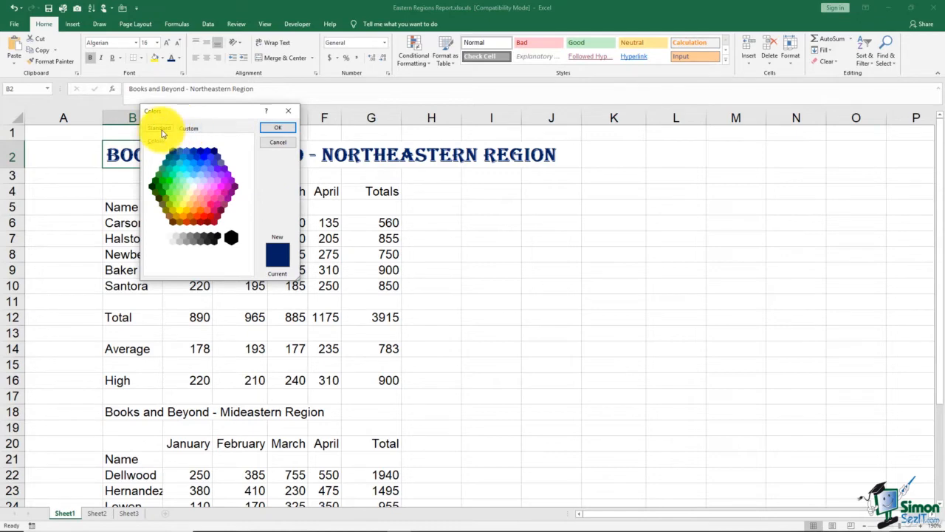
click(207, 152)
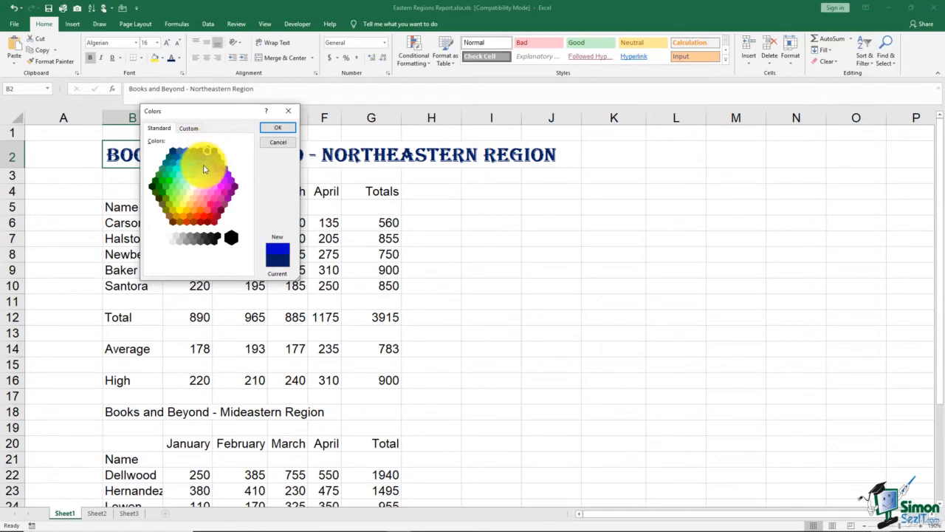
- Apply a custom purple shade from the Custom spectrum, then switch the title back to dark blue
click(188, 129)
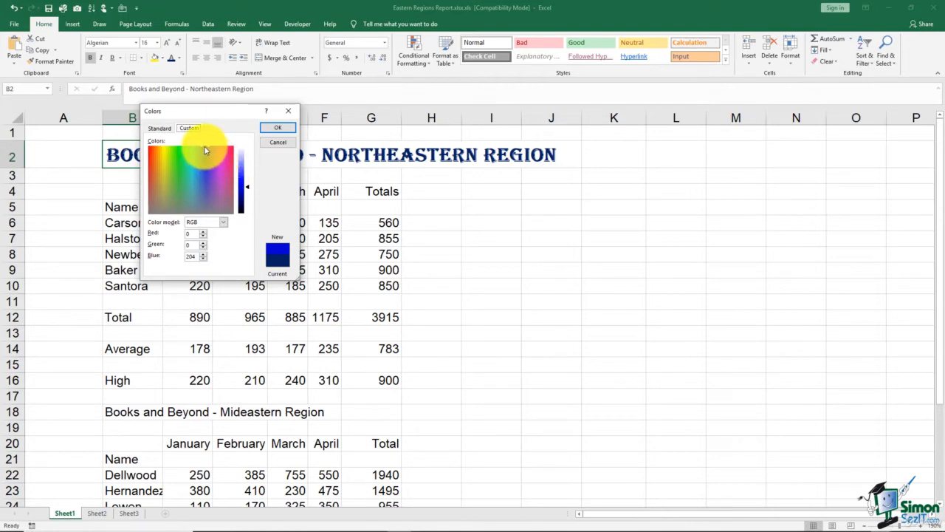
drag(206, 148, 212, 178)
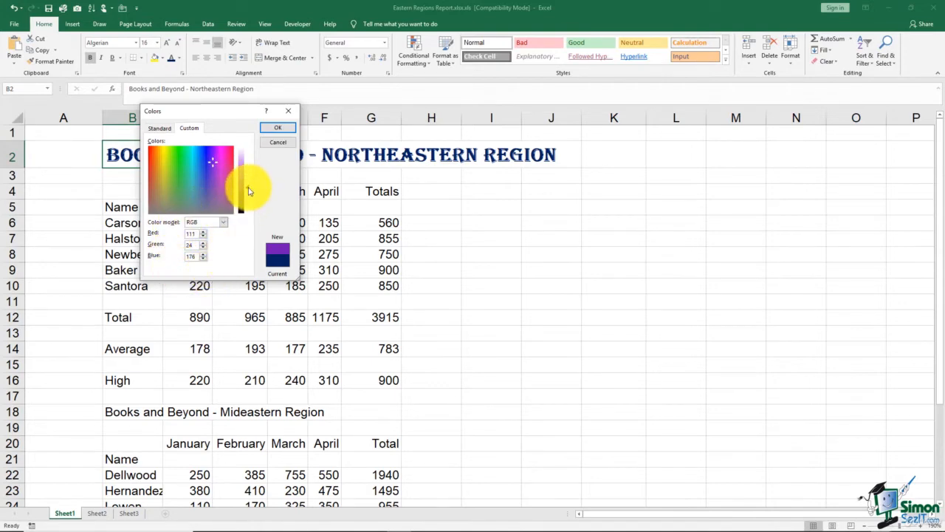
mouse_move(249, 191)
mouse_down()
mouse_move(247, 178)
mouse_move(246, 189)
mouse_up()
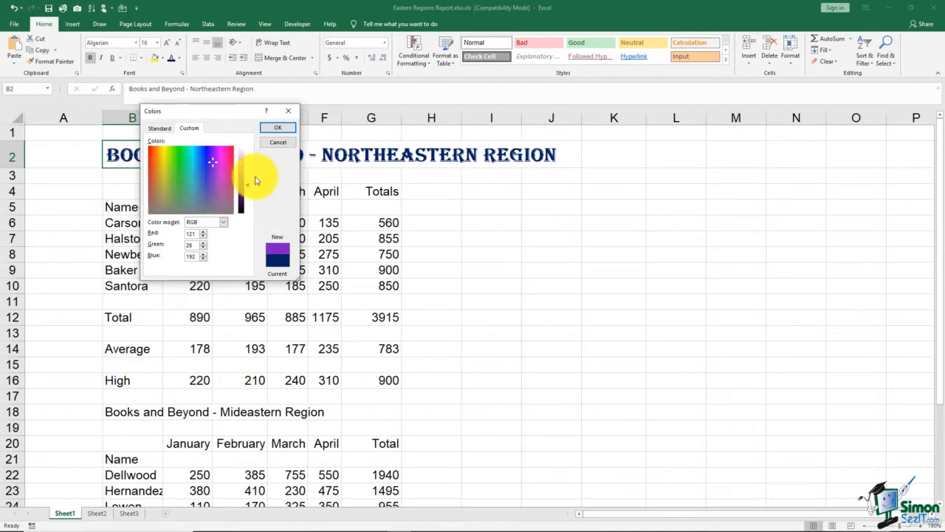
click(275, 129)
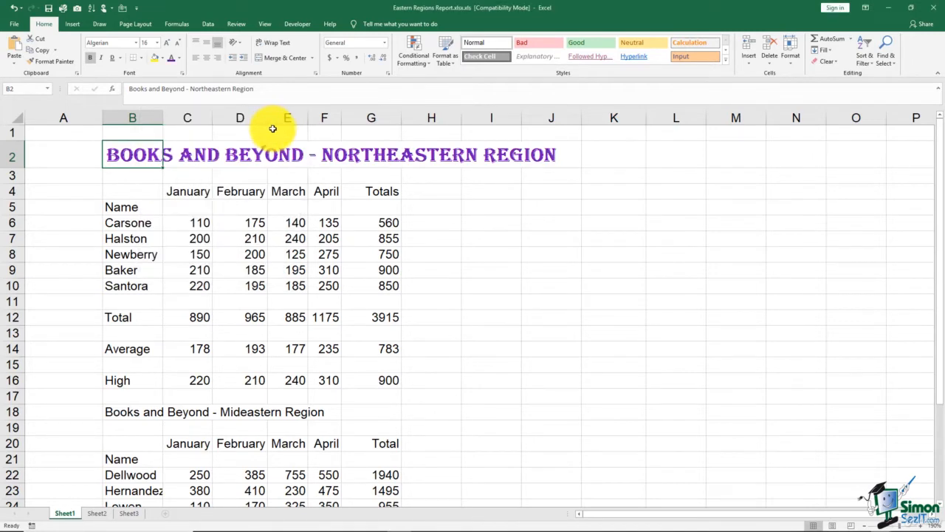
click(179, 58)
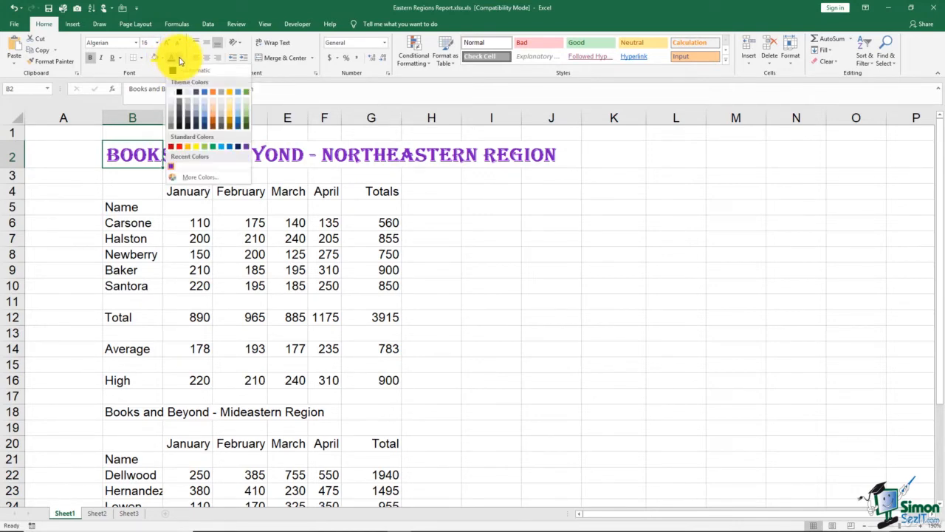
click(238, 149)
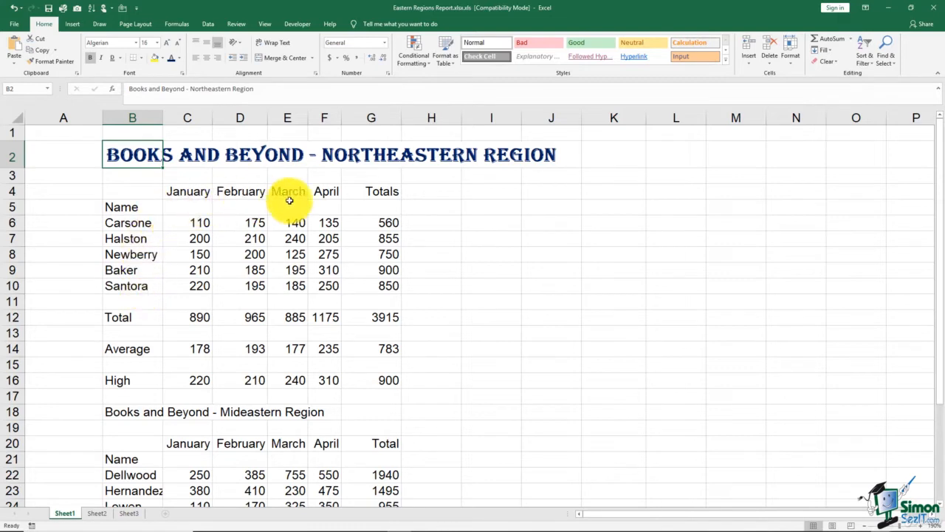
click(182, 74)
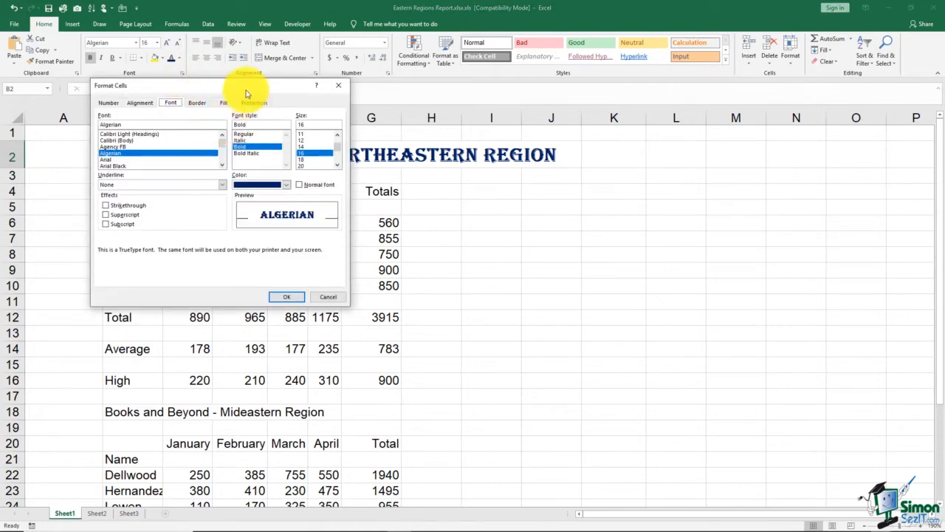
drag(249, 90, 426, 94)
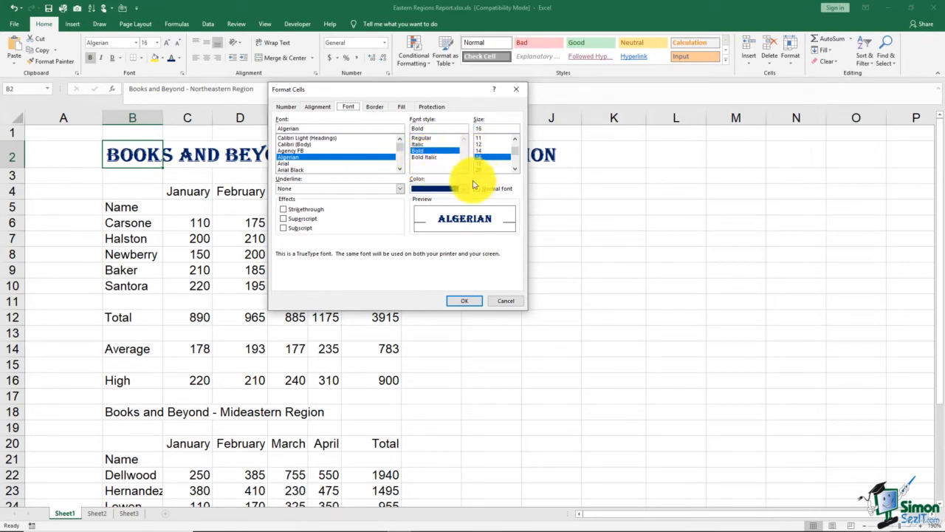
click(399, 190)
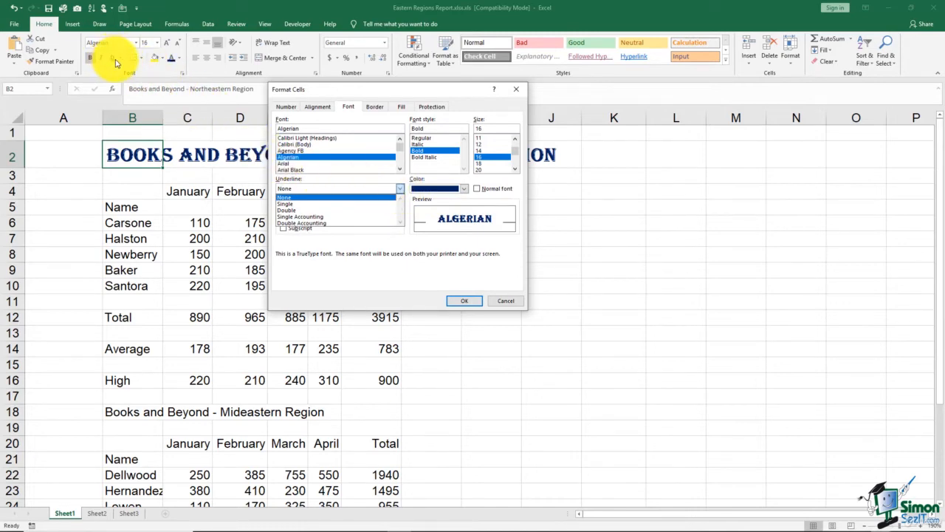
click(294, 210)
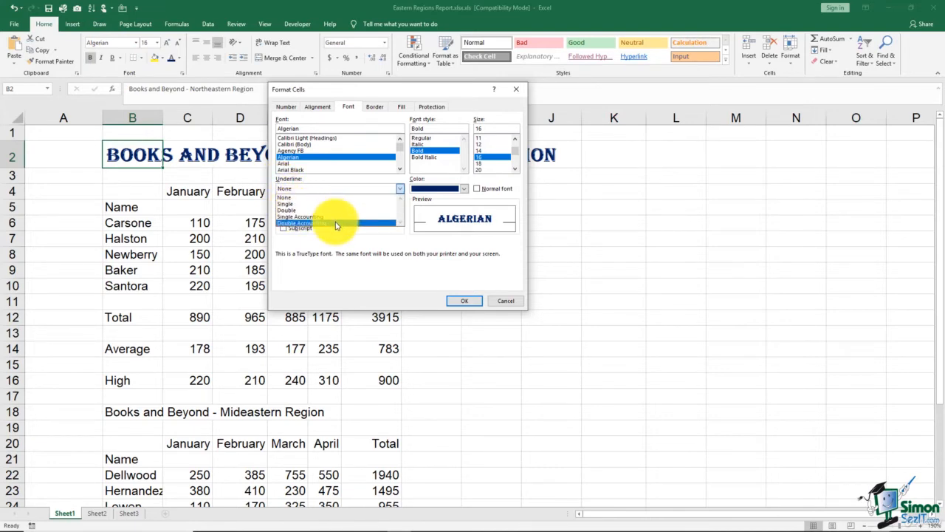
click(449, 184)
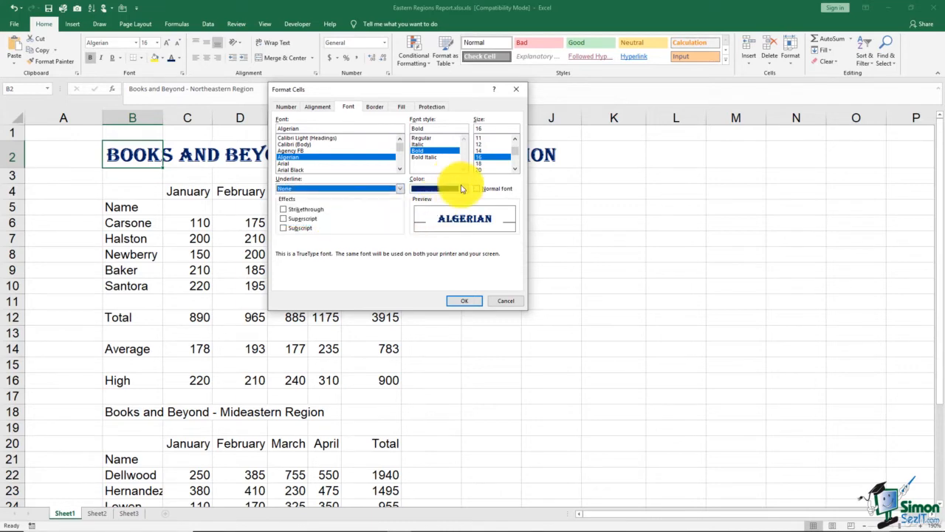
click(465, 189)
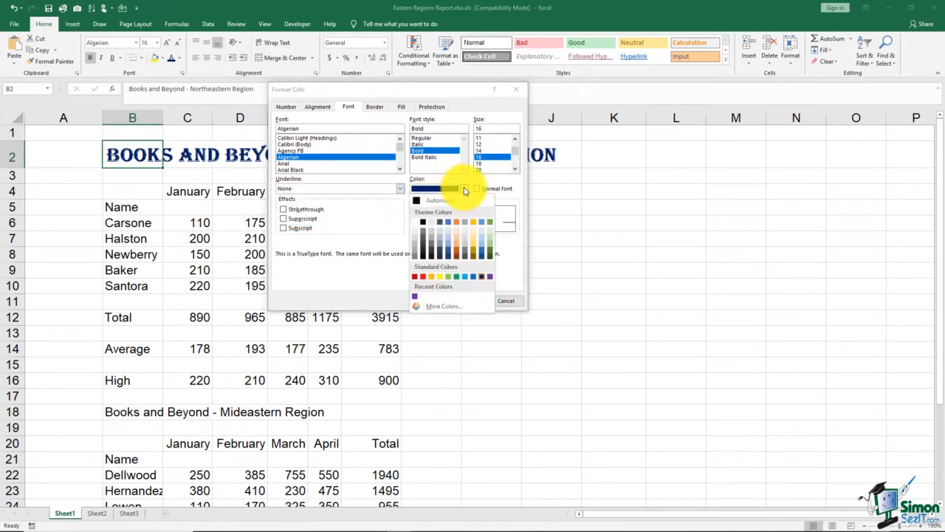
click(465, 189)
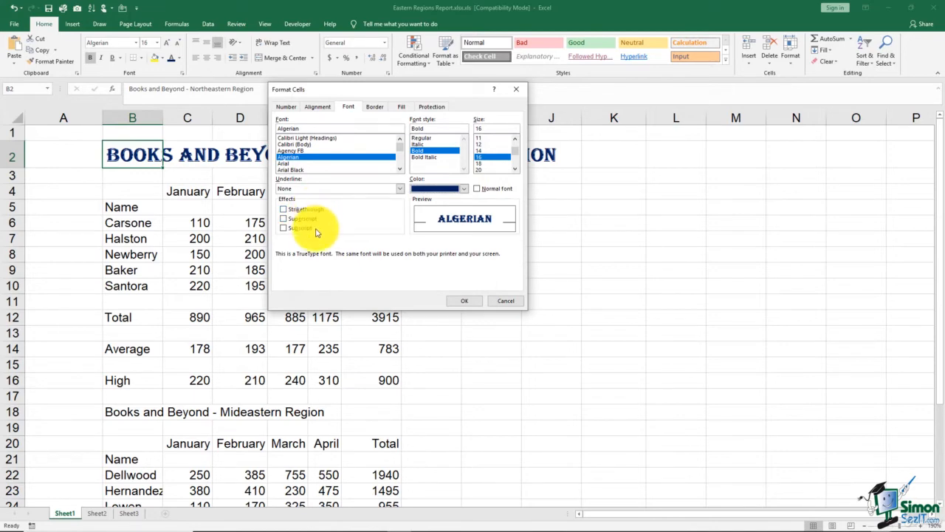
click(284, 209)
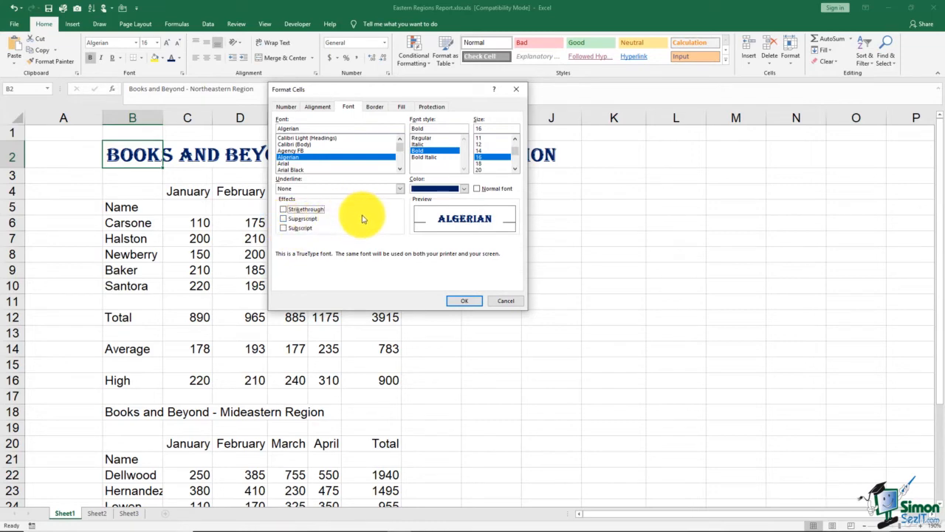
- Close the Format Cells dialog and bold the Name heading in B5
click(462, 302)
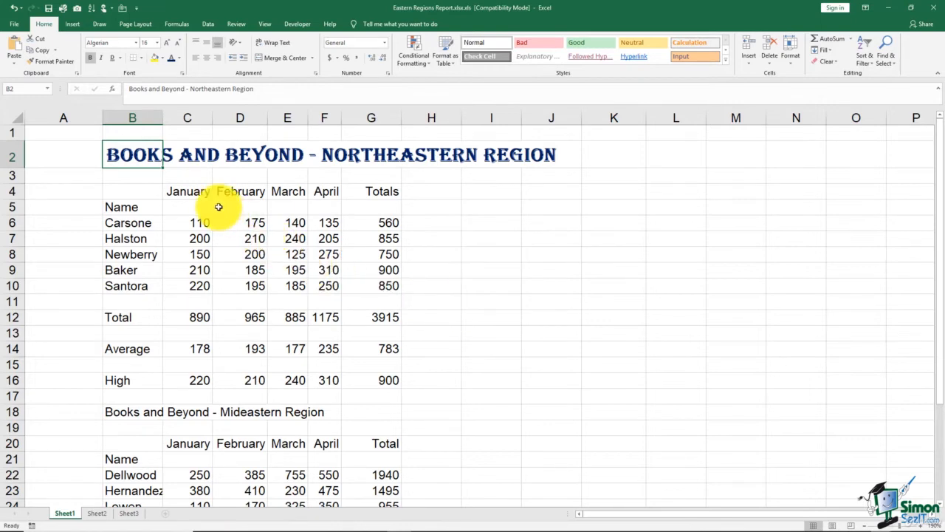
click(147, 222)
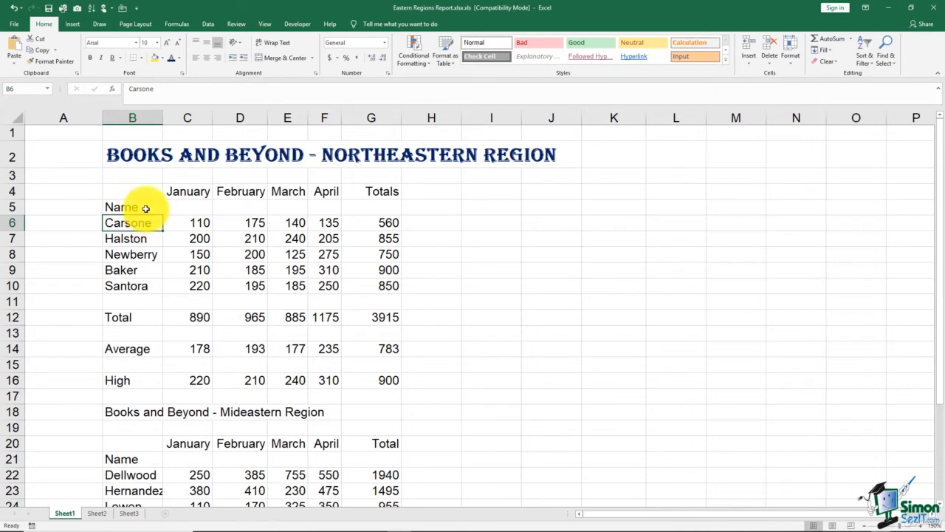
click(141, 205)
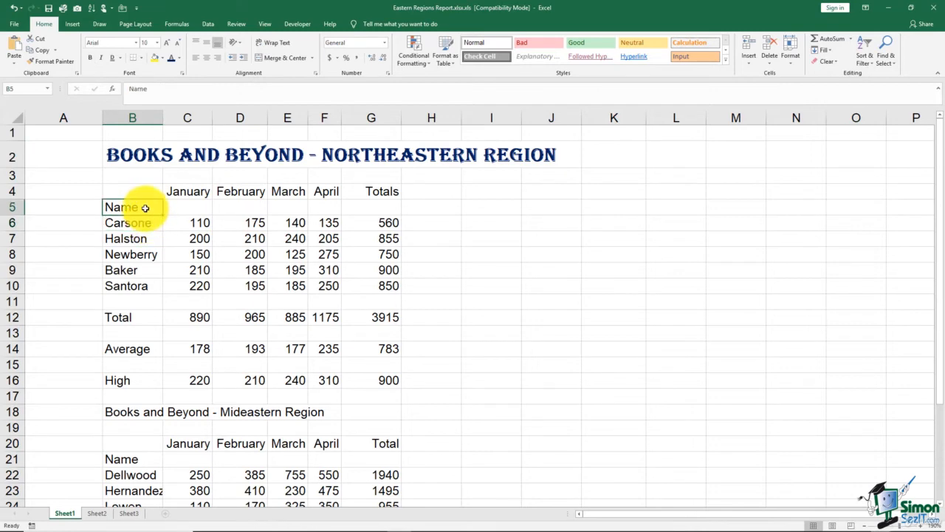
click(90, 58)
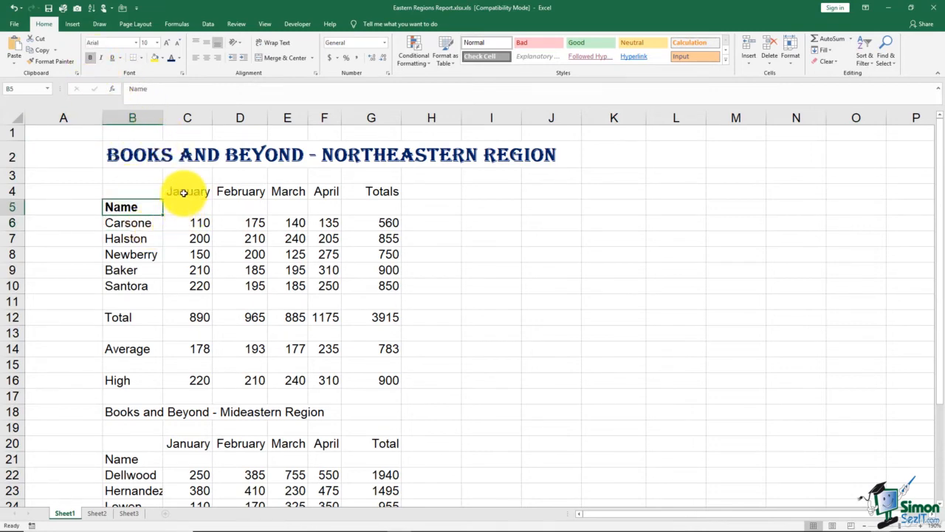
- Bold the January–Totals headings in C4:G4 and italicise the names in B6:B10
drag(181, 190, 364, 195)
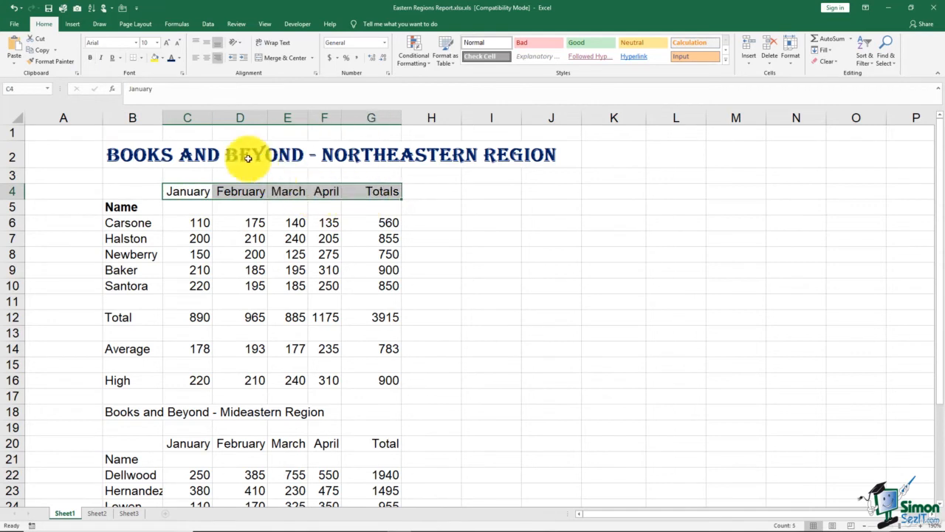
click(90, 57)
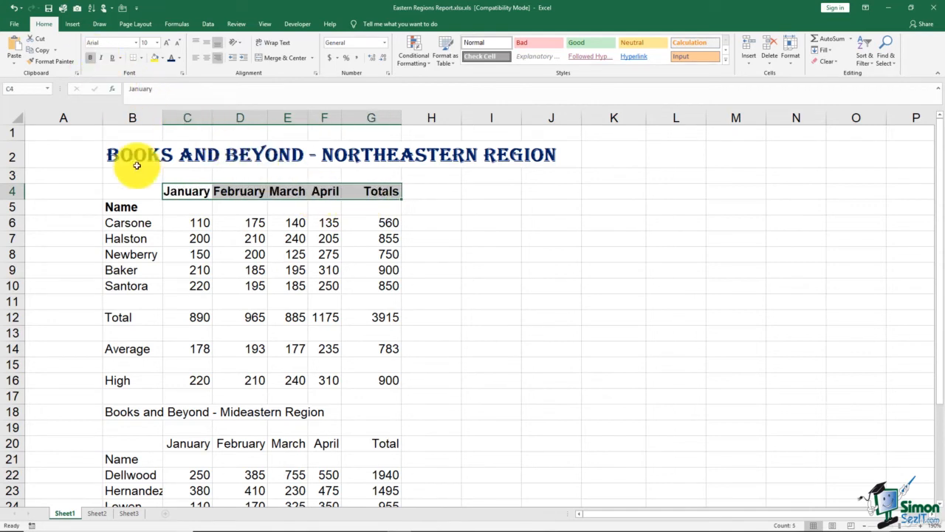
drag(145, 222, 147, 285)
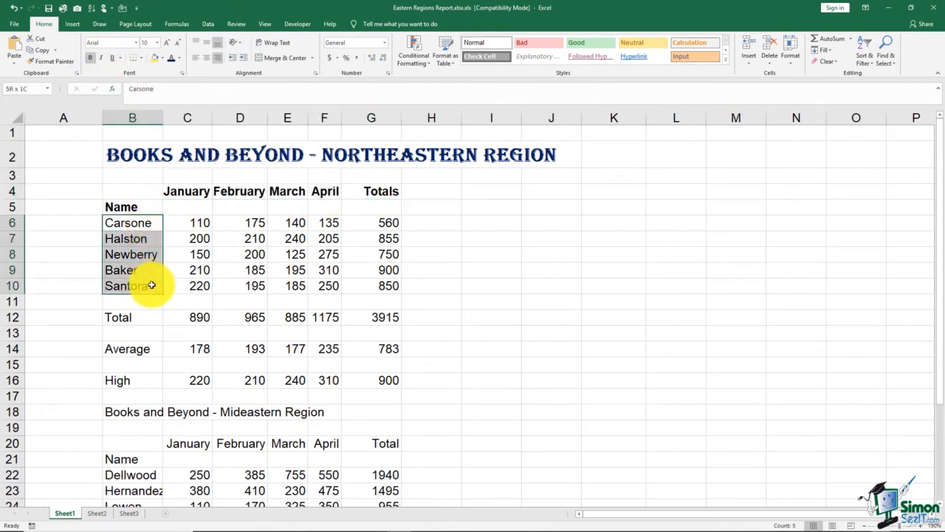
click(101, 59)
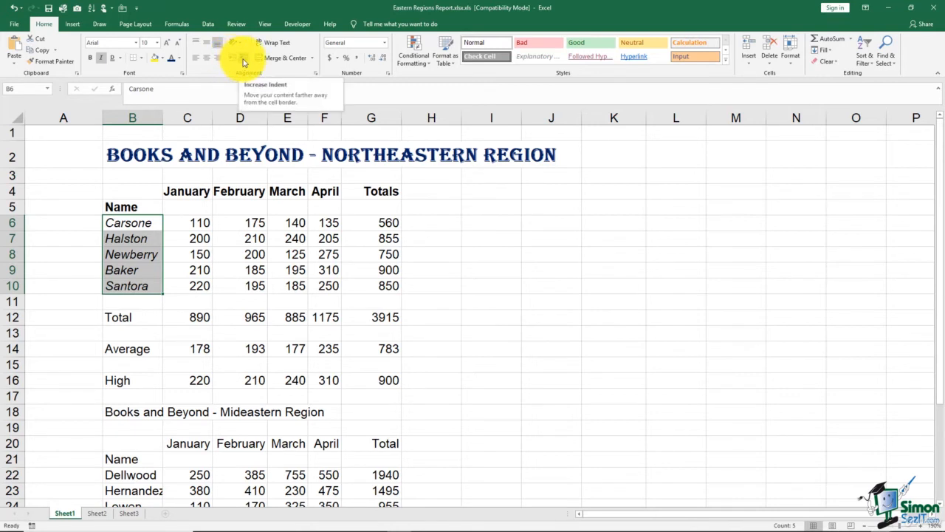
click(243, 62)
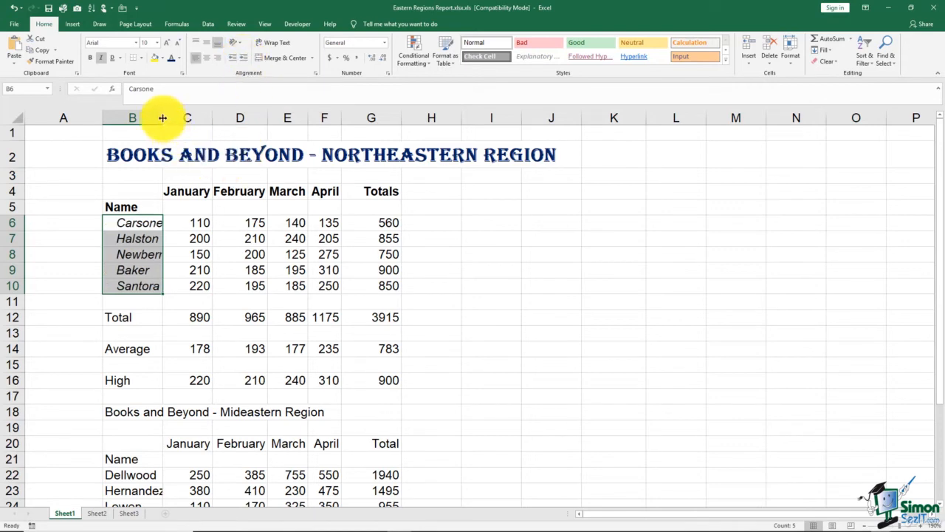
drag(162, 118, 180, 119)
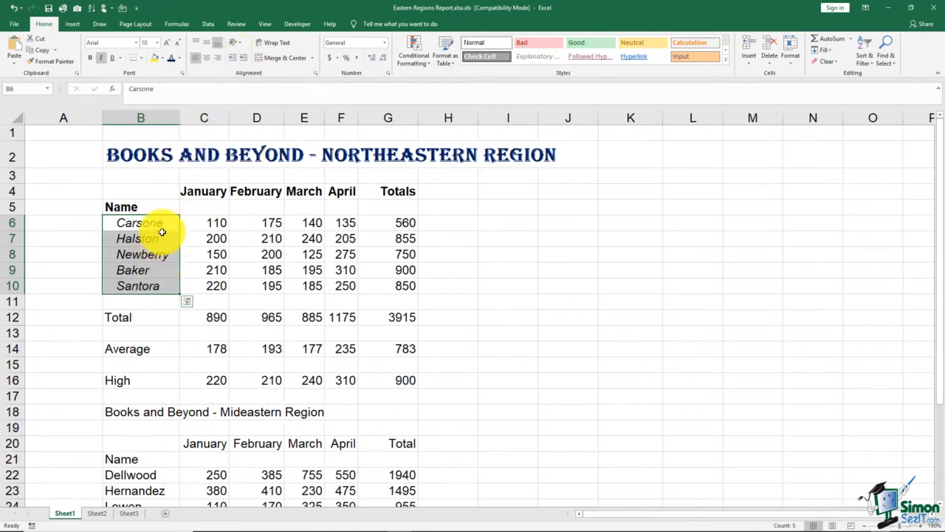
click(160, 206)
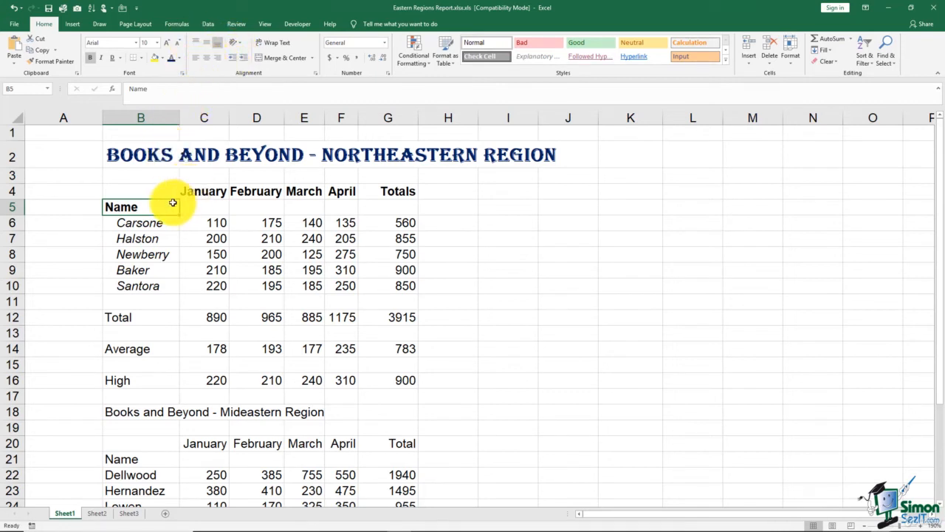
- Widen columns C–F and centre the January–April and Totals headings in row 4
drag(196, 192, 348, 195)
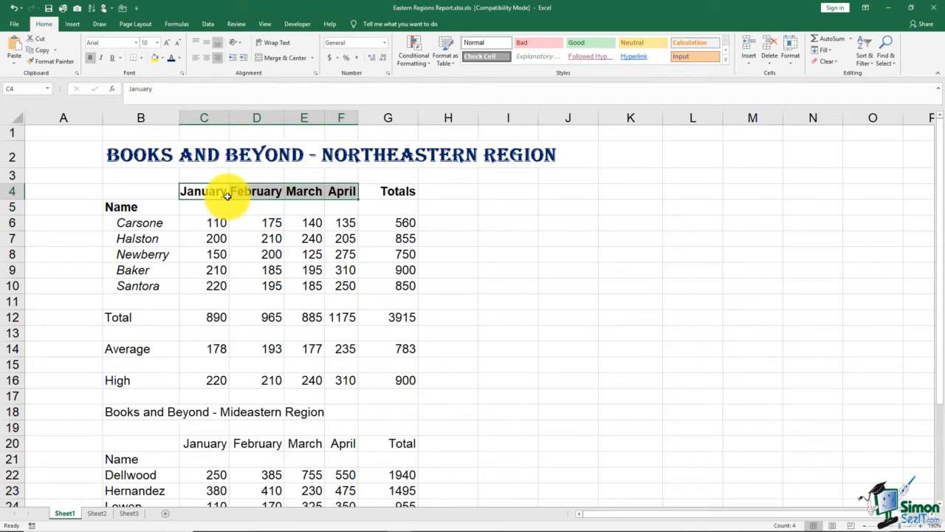
drag(230, 120, 426, 118)
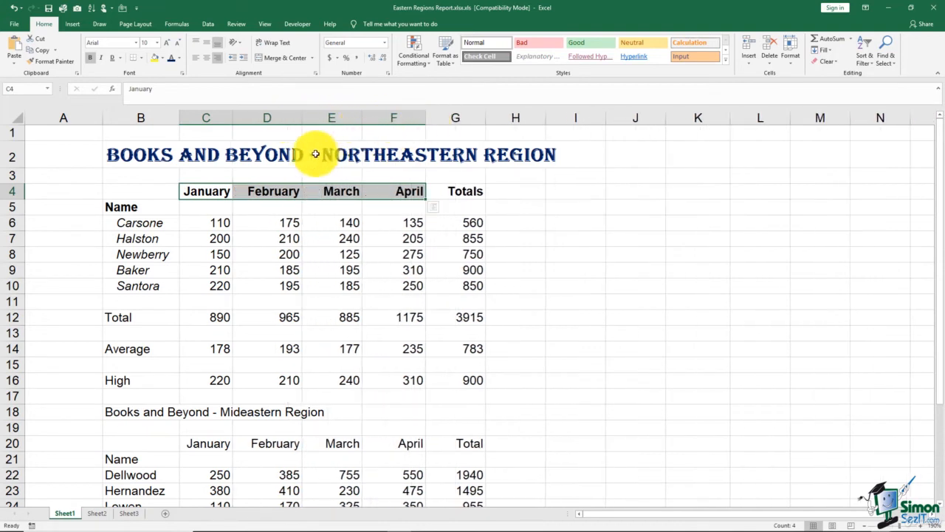
click(207, 59)
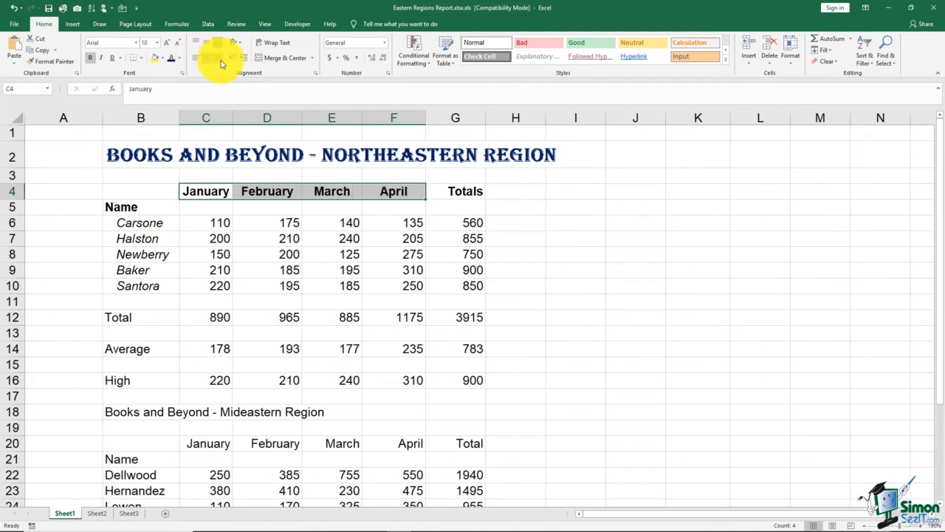
click(220, 62)
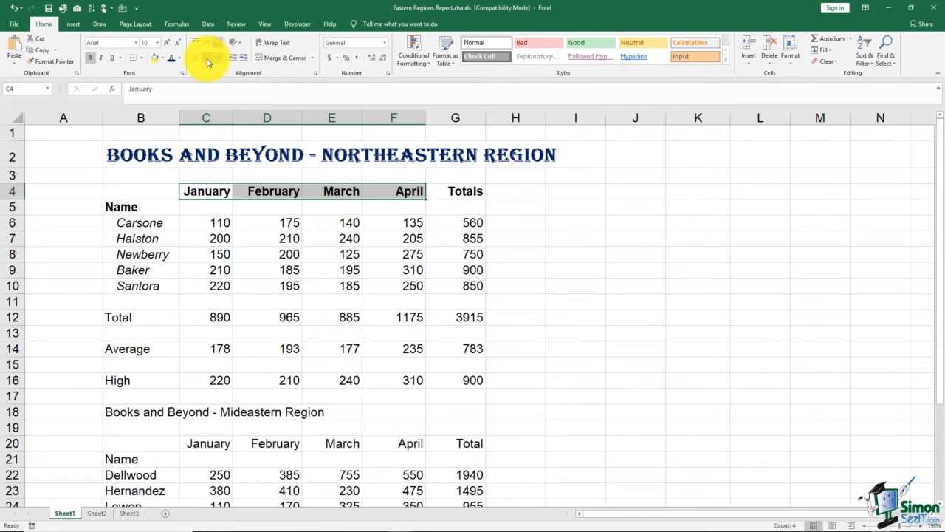
click(208, 62)
click(452, 194)
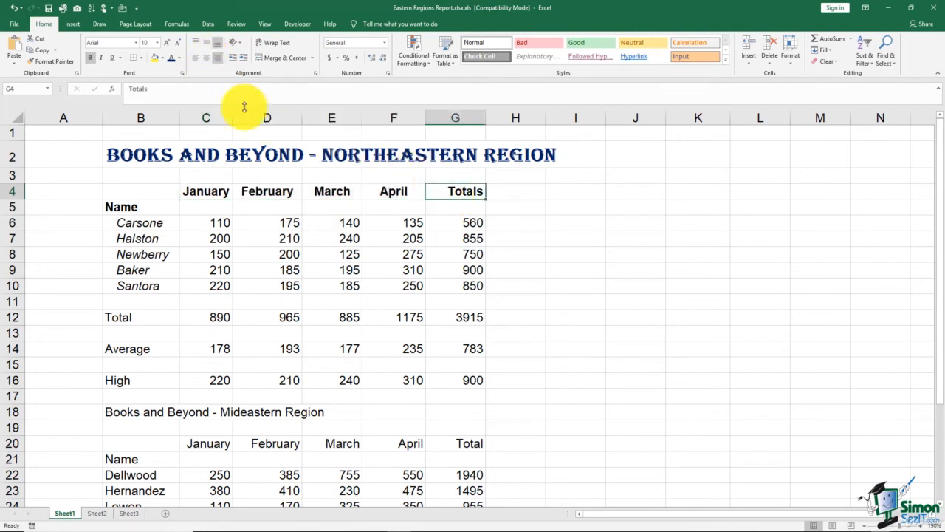
click(206, 61)
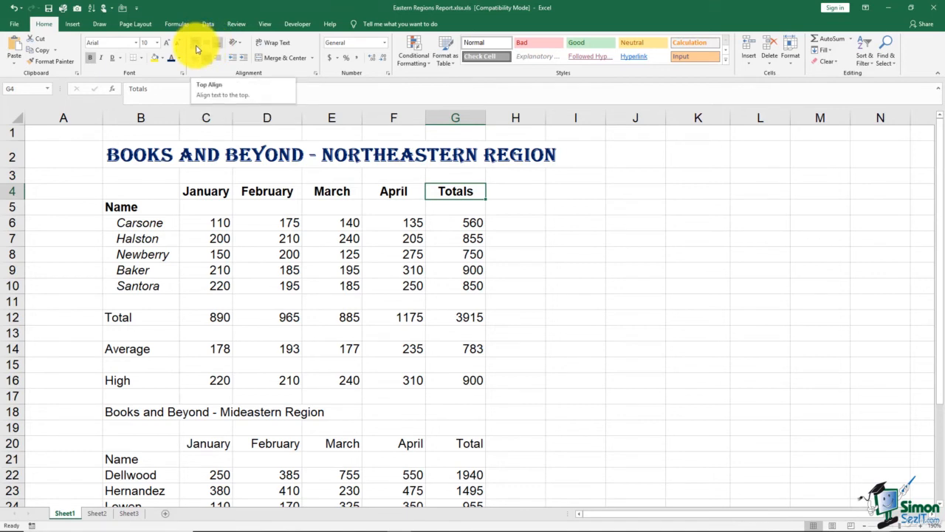
- Drag row 4's lower border down to make it taller, then select headings C4:G4
click(11, 190)
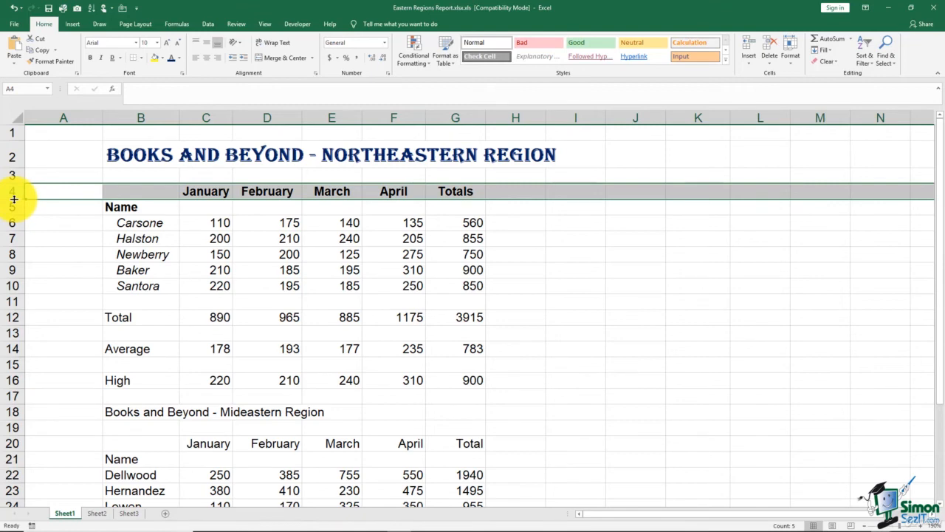
drag(13, 199, 17, 215)
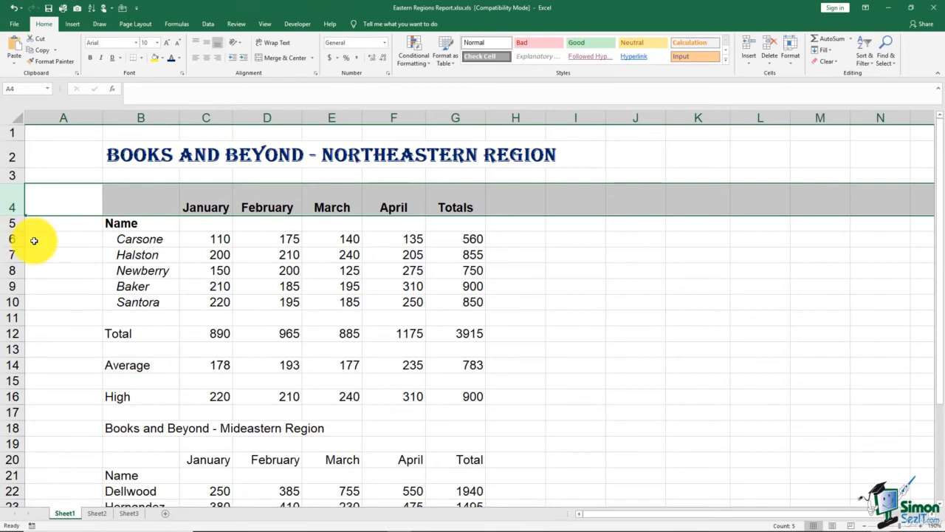
click(199, 208)
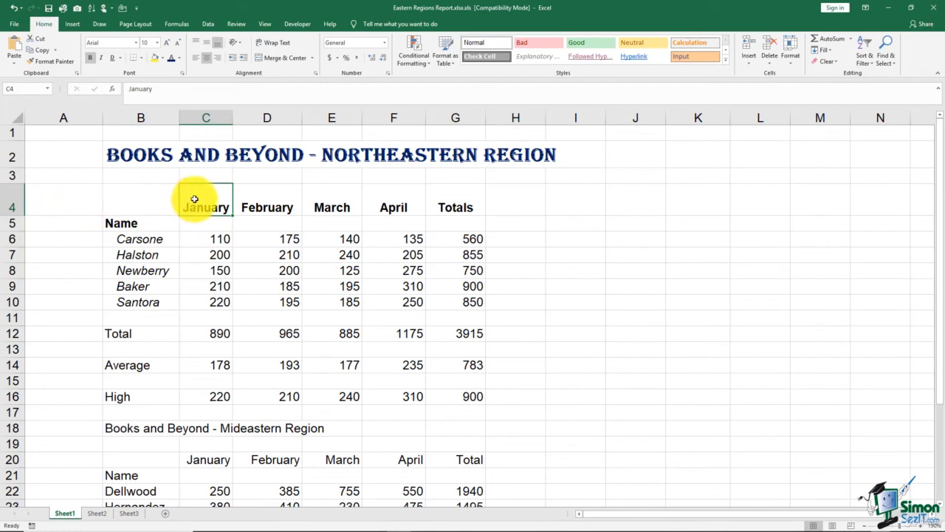
drag(194, 200, 441, 207)
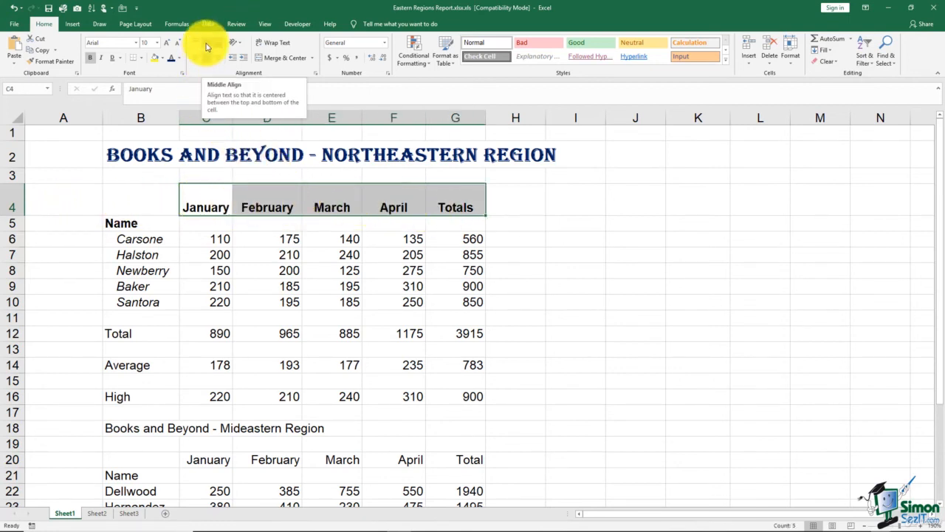
- Middle-align C4:G4 and try counterclockwise, clockwise and vertical text orientations on the headings
click(206, 44)
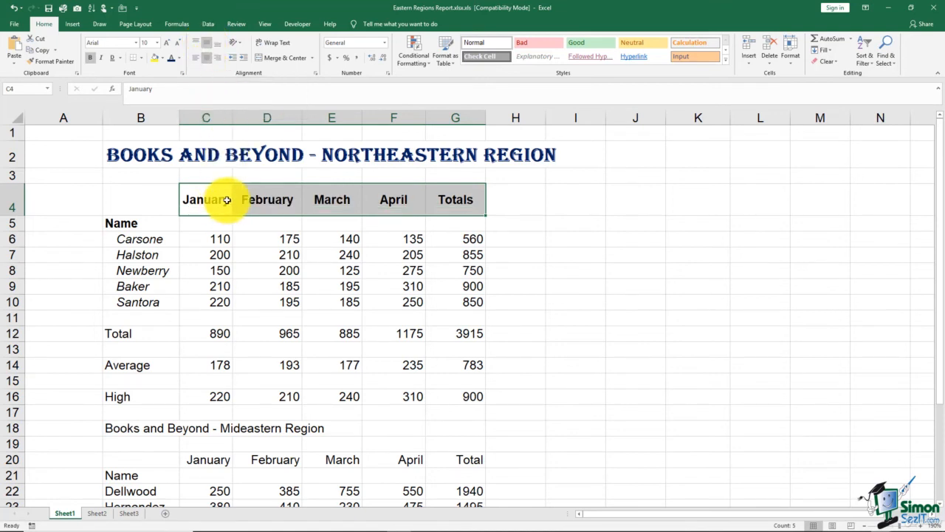
click(238, 44)
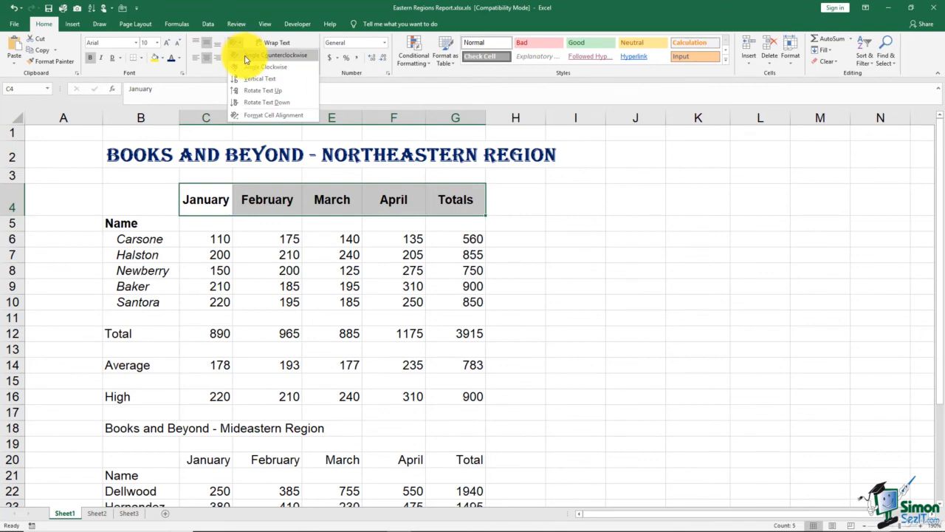
click(246, 59)
click(236, 45)
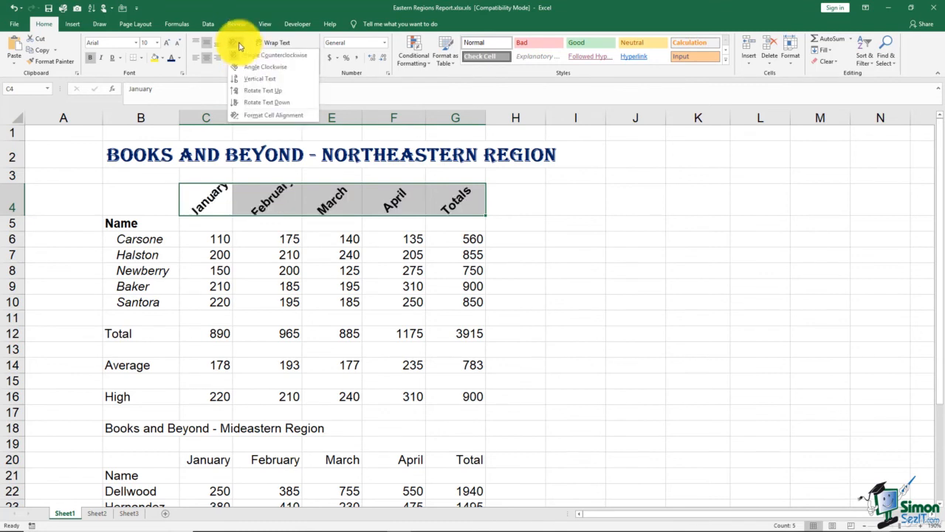
click(240, 66)
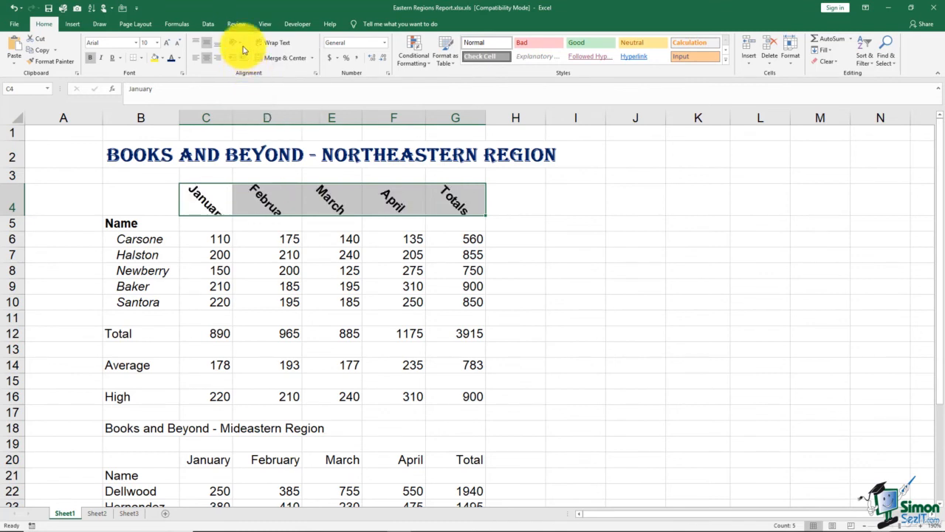
click(239, 46)
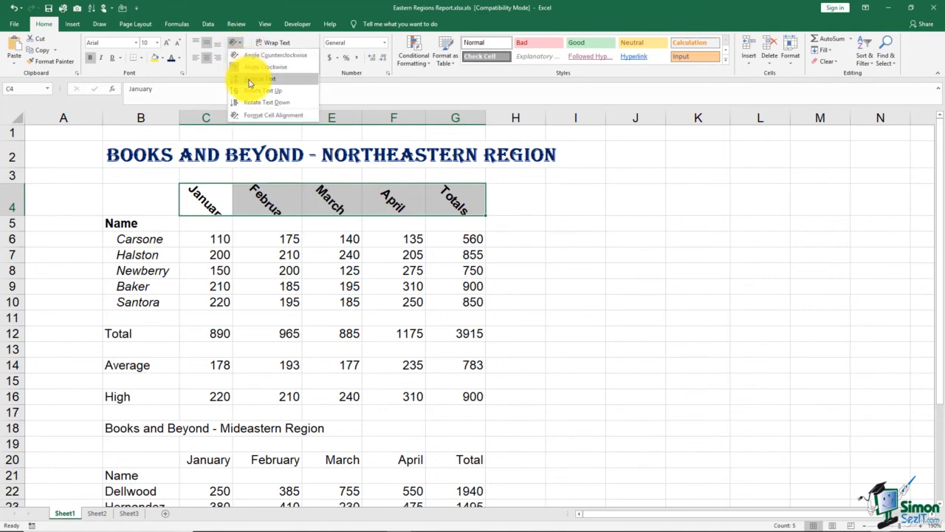
click(249, 79)
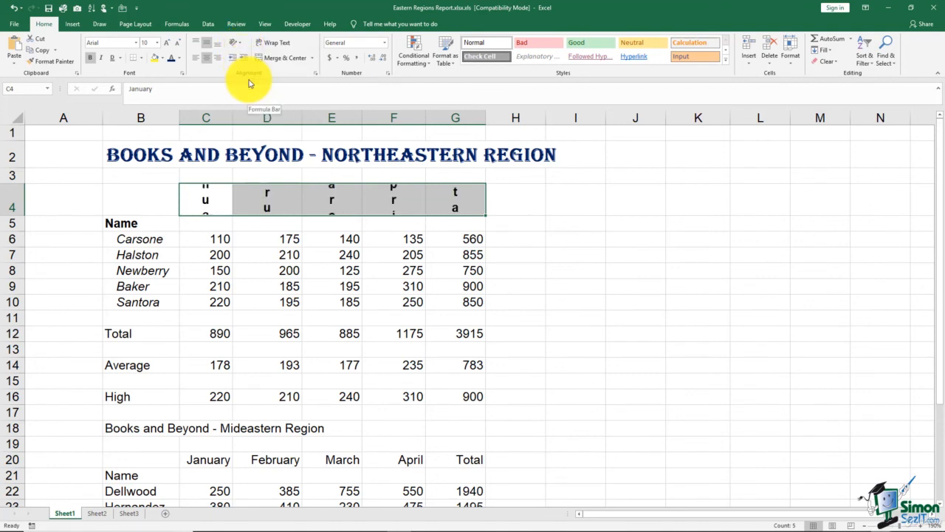
- Keep the headings angled upward and autofit row 4's height to fit them
mouse_move(20, 215)
mouse_down()
mouse_move(16, 281)
mouse_move(13, 196)
mouse_move(17, 210)
mouse_up()
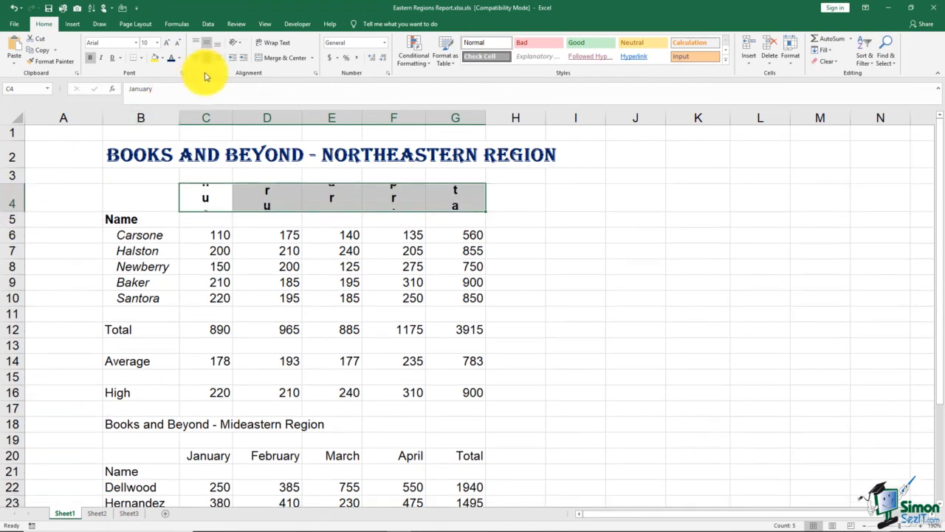
click(238, 44)
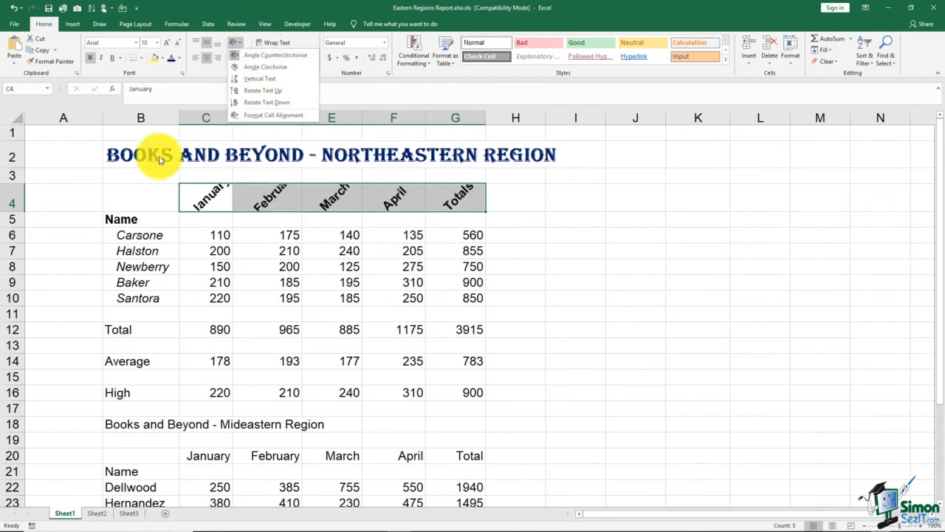
click(16, 213)
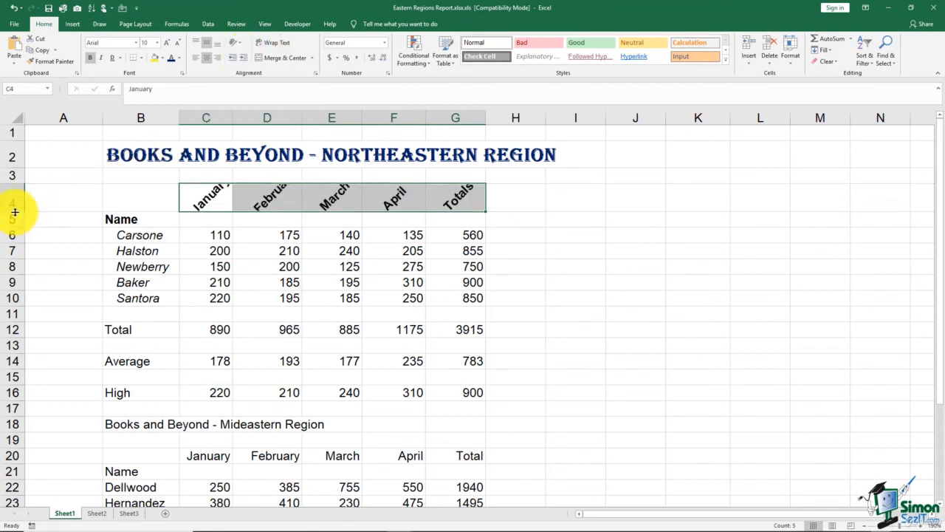
double_click(14, 212)
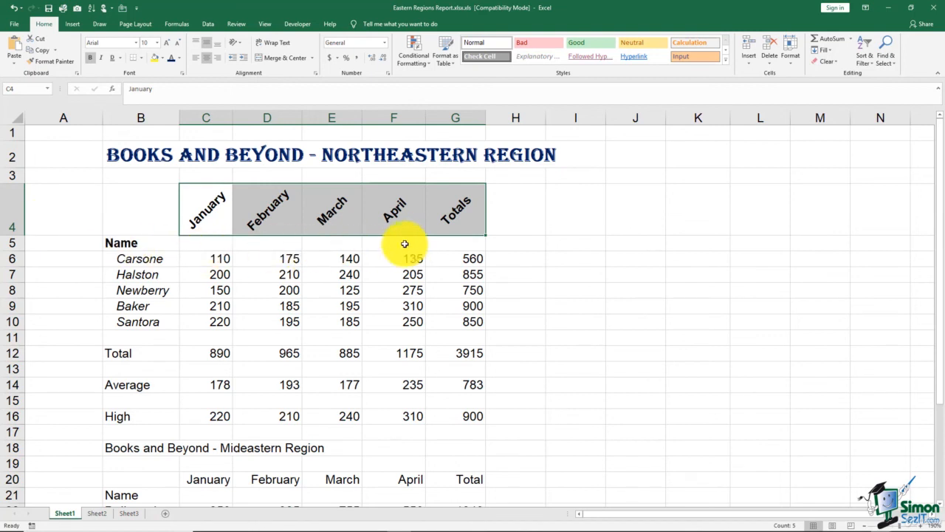
click(515, 227)
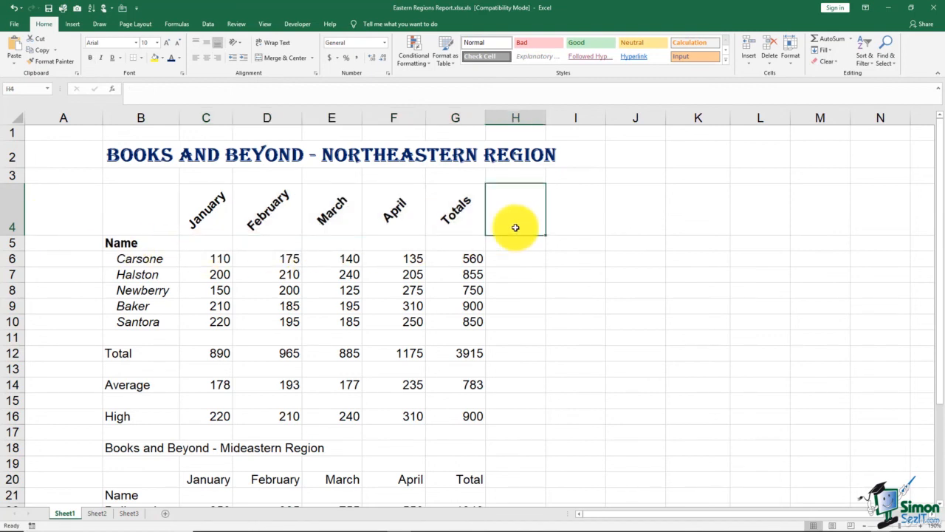